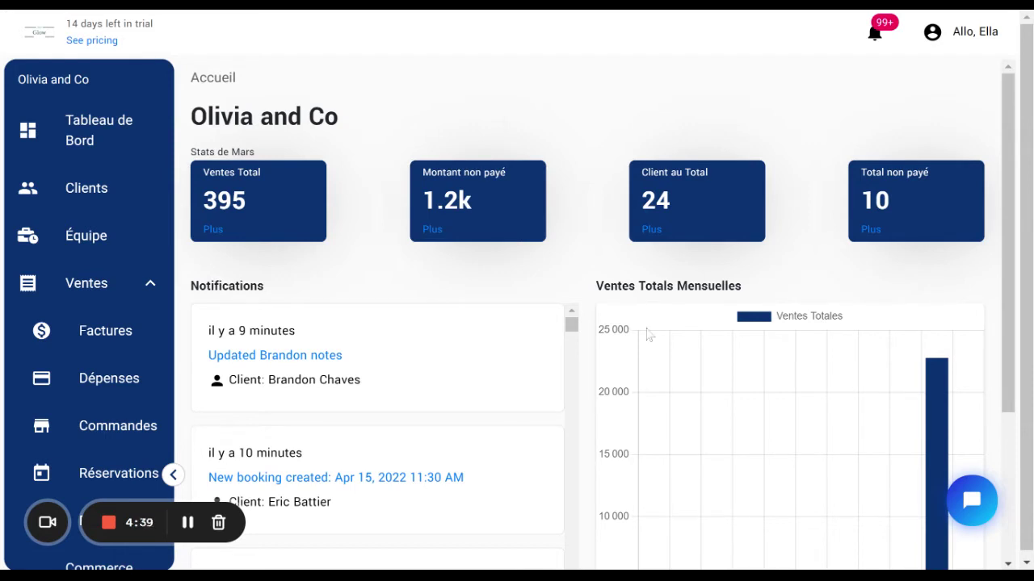
# Step: Open the Factures list under Ventes and examine its columns across to Consulter
pyautogui.click(59, 287)
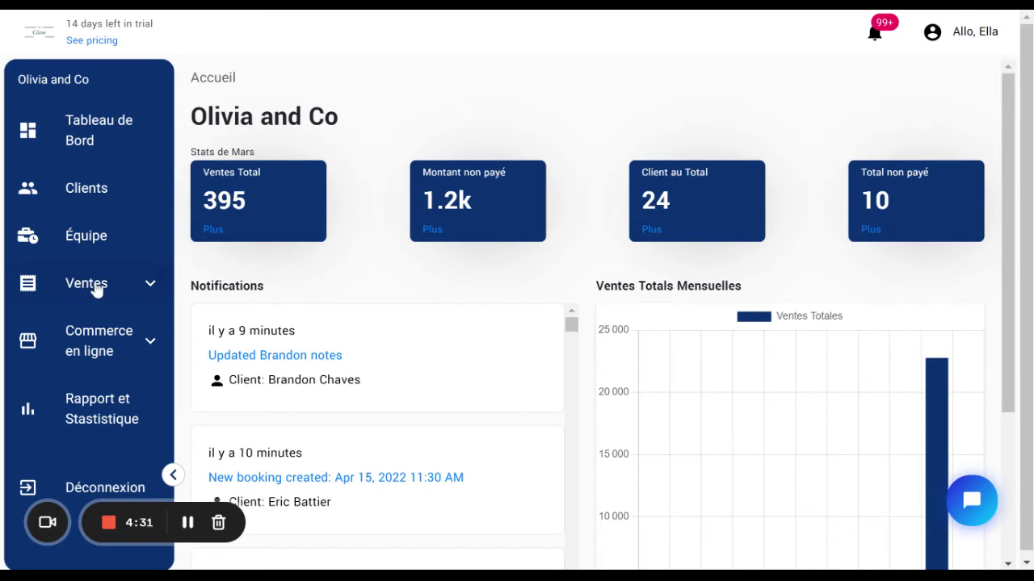
pyautogui.click(96, 288)
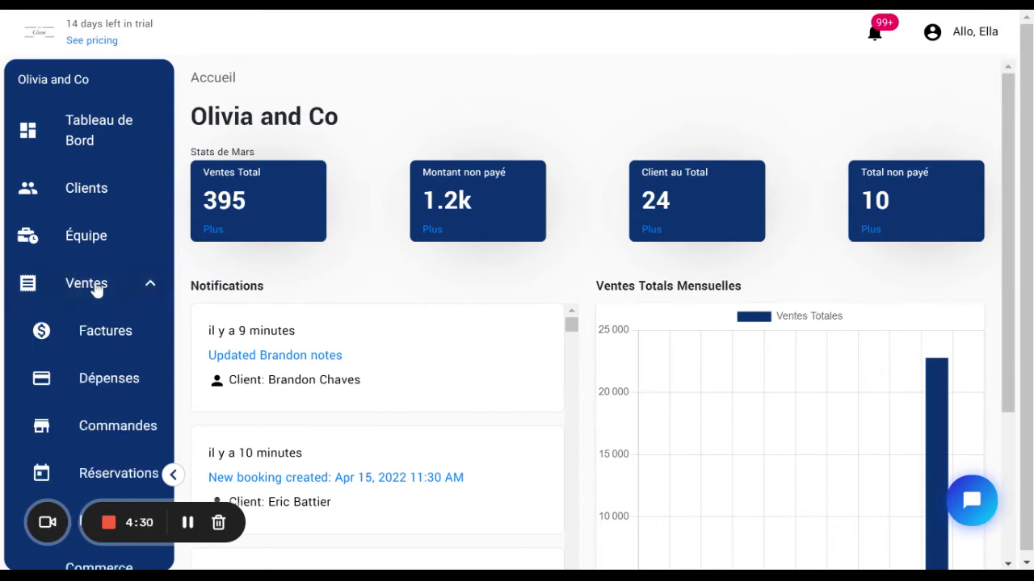
pyautogui.click(89, 343)
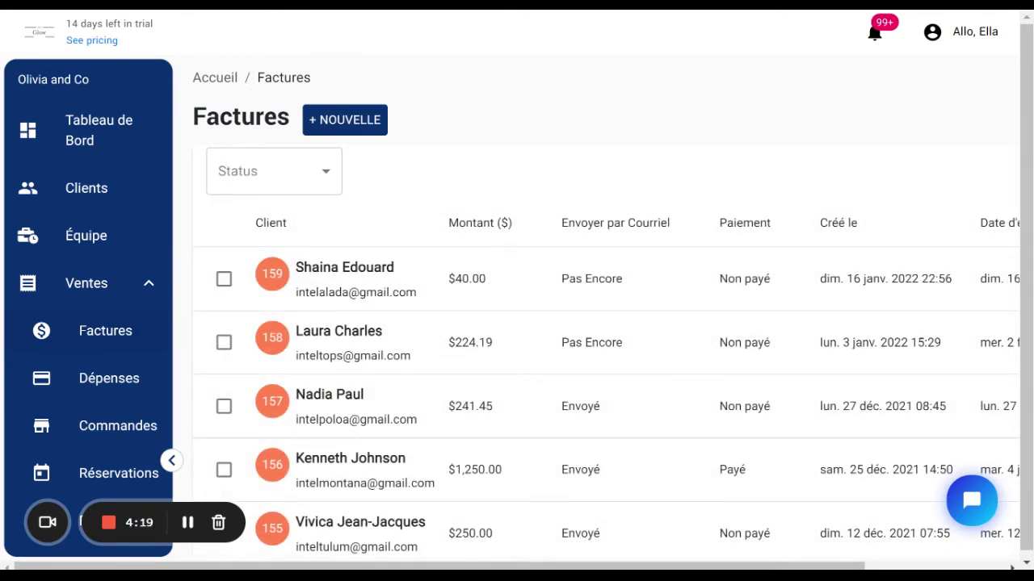
pyautogui.scroll(-2, 606, 403)
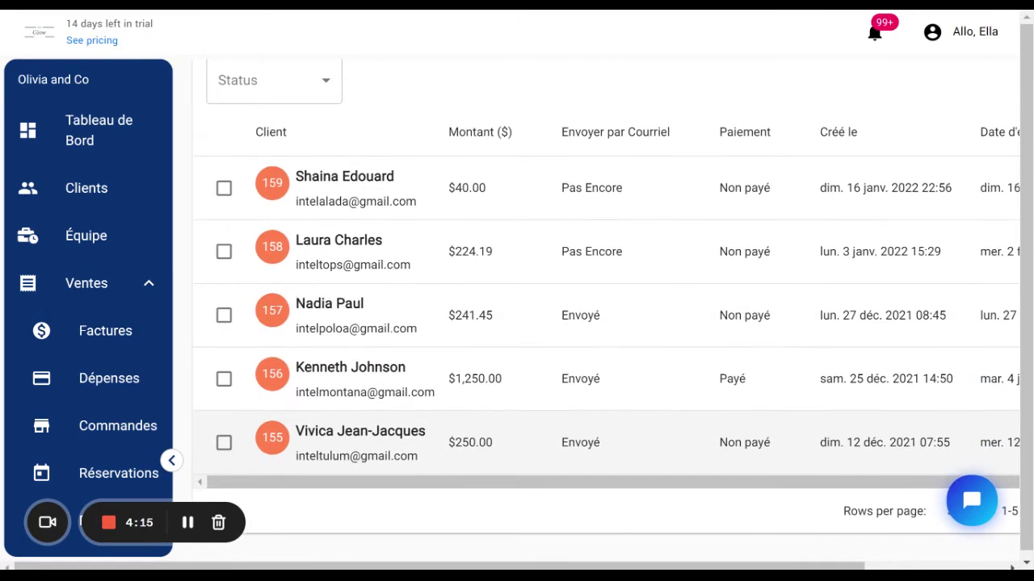
pyautogui.moveTo(393, 484); pyautogui.dragTo(452, 482)
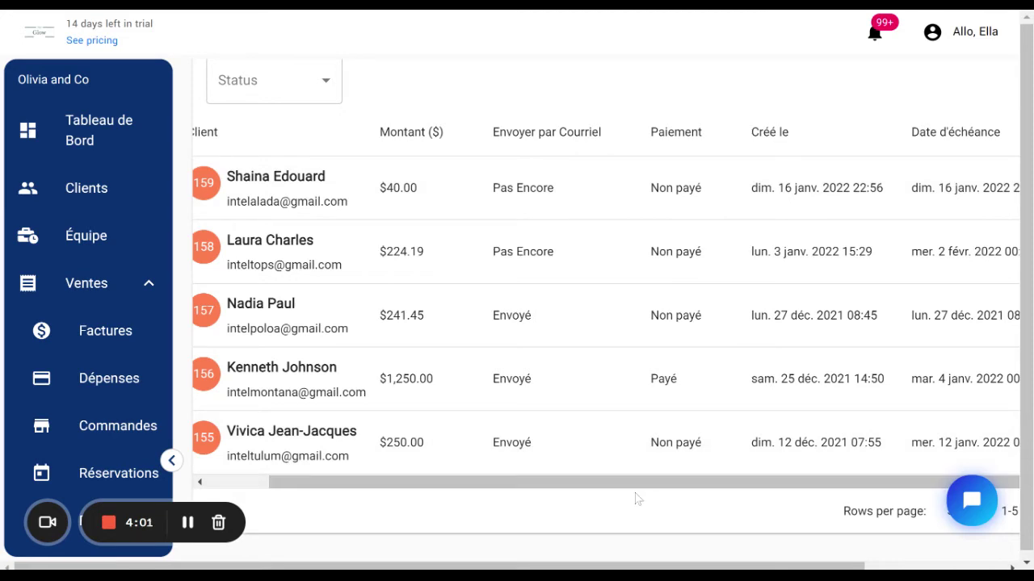
pyautogui.moveTo(638, 483); pyautogui.dragTo(648, 484)
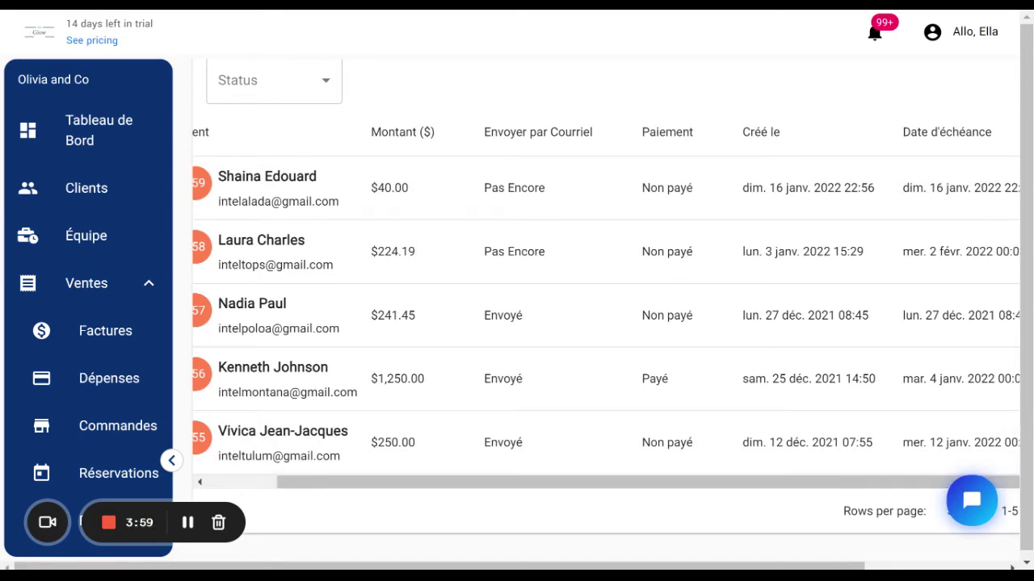
pyautogui.moveTo(861, 567); pyautogui.dragTo(999, 566)
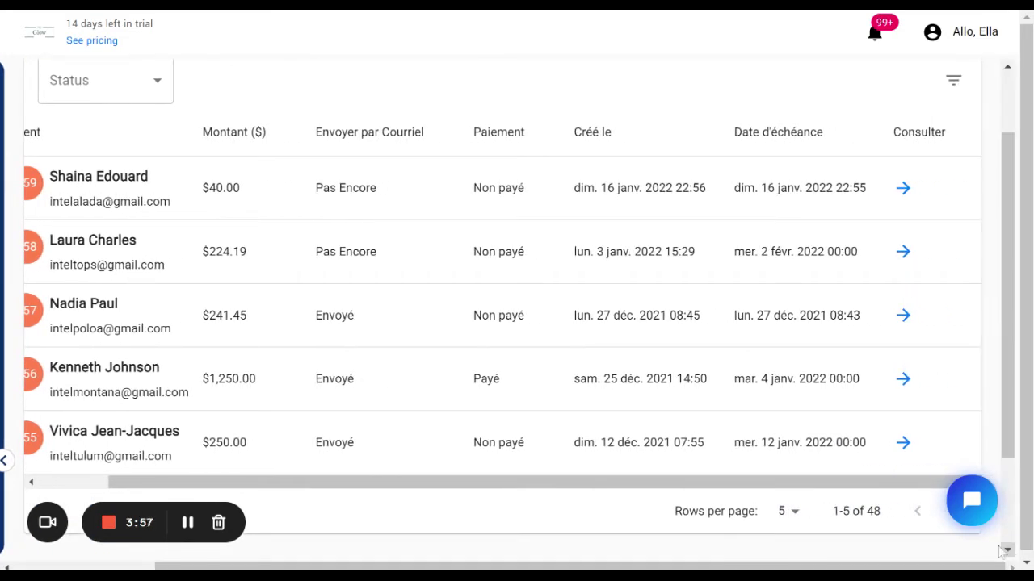
# Step: Open invoice 159 from the list and review its sending and payment options, billing details, line items and totals
pyautogui.click(902, 190)
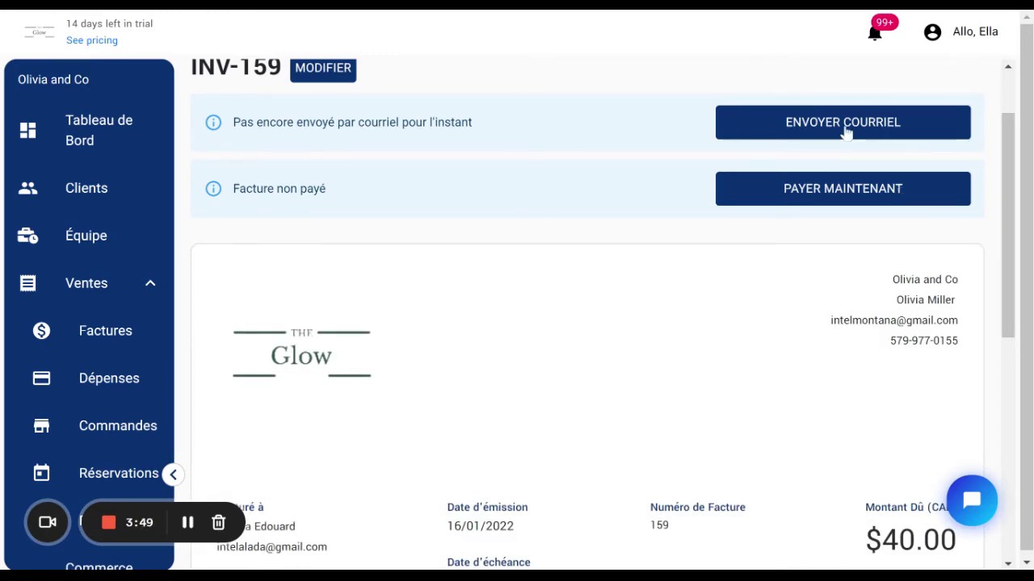
pyautogui.scroll(-3, 812, 448)
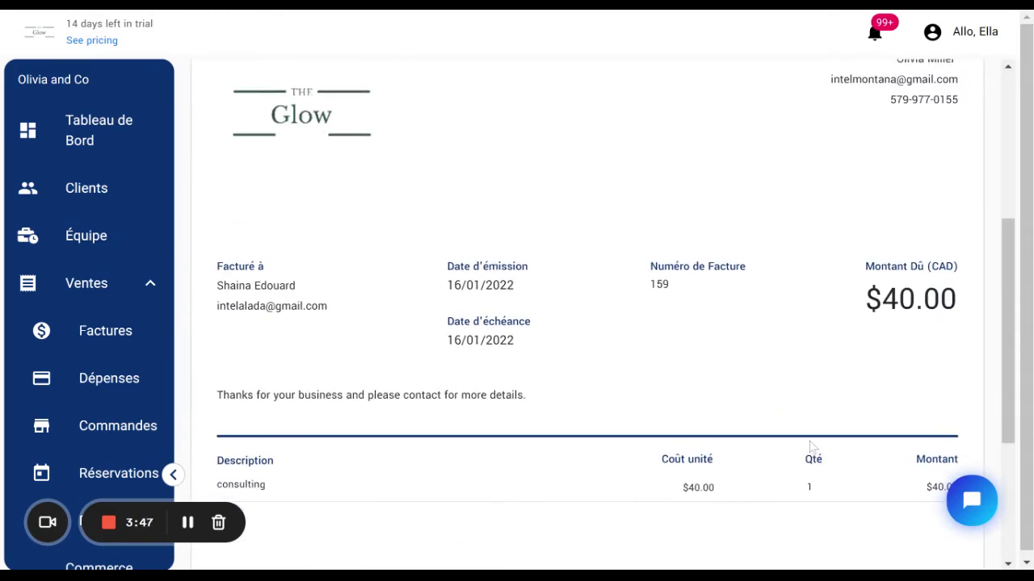
pyautogui.scroll(1, 603, 313)
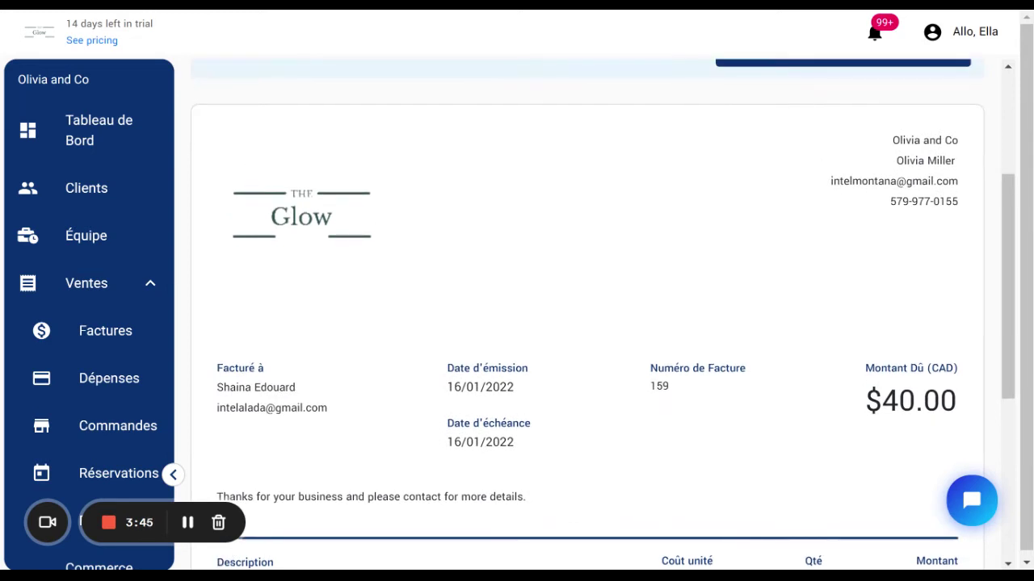
pyautogui.scroll(-1, 977, 278)
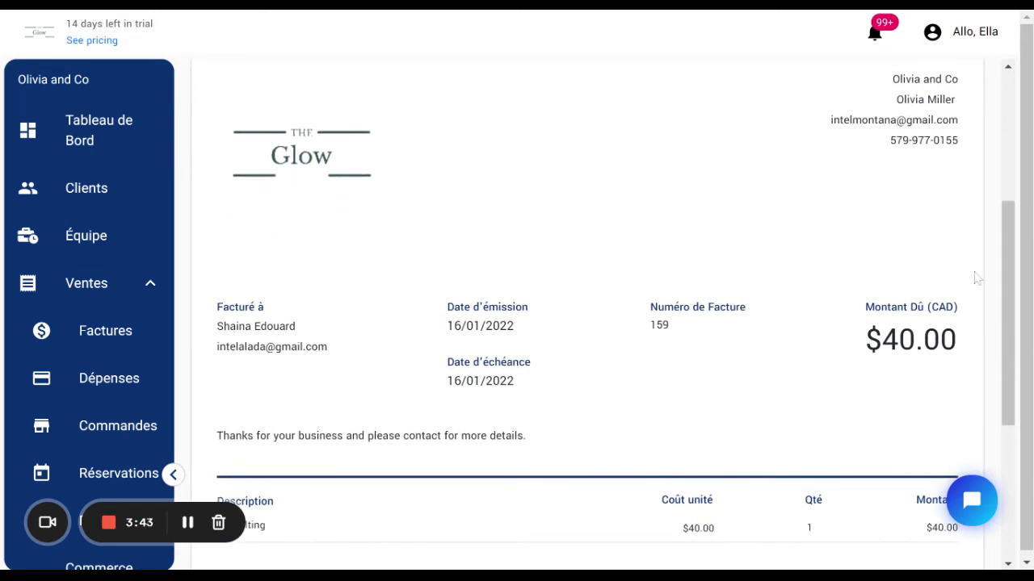
pyautogui.scroll(-5, 722, 389)
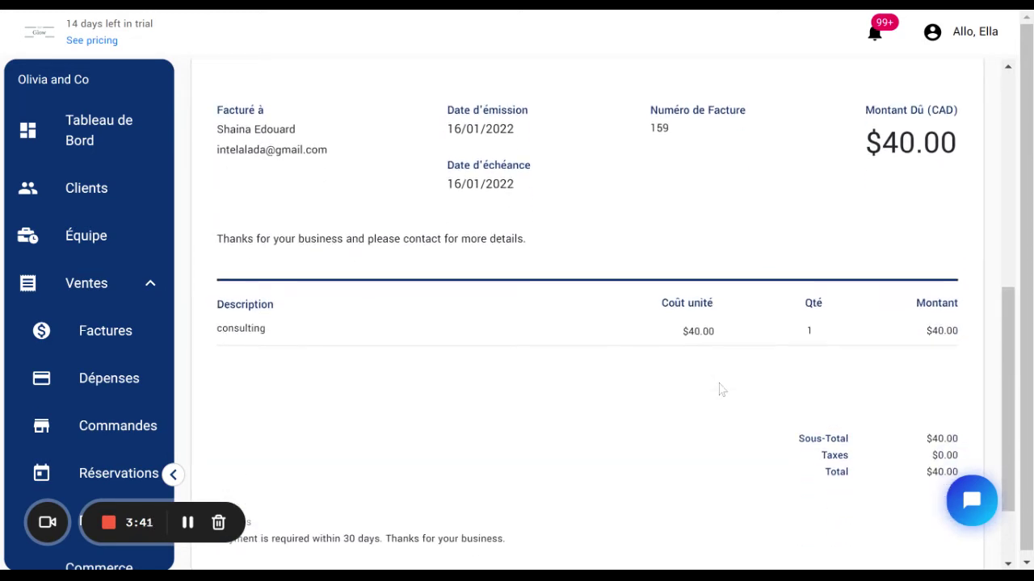
pyautogui.scroll(8, 588, 315)
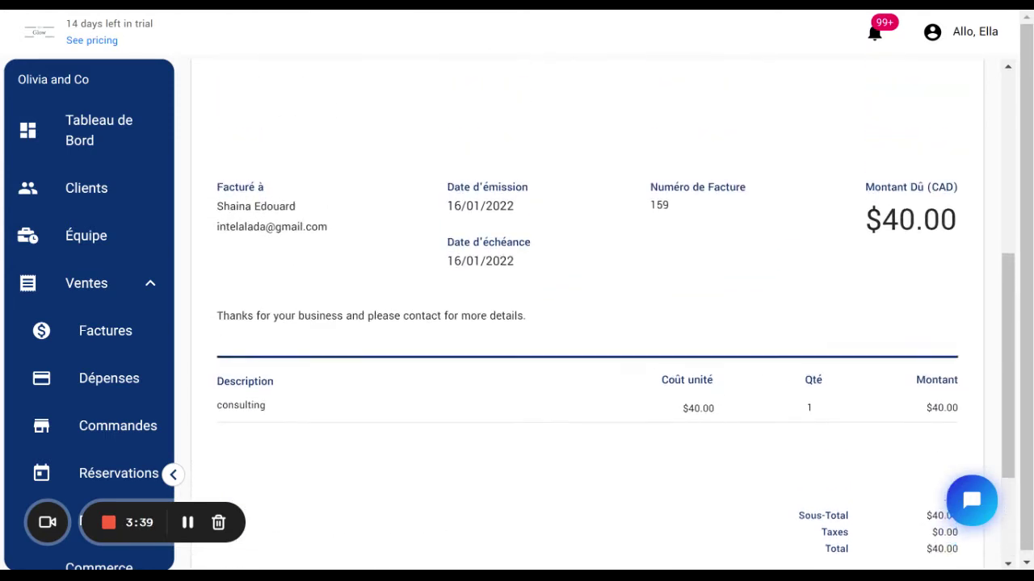
pyautogui.scroll(2, 587, 315)
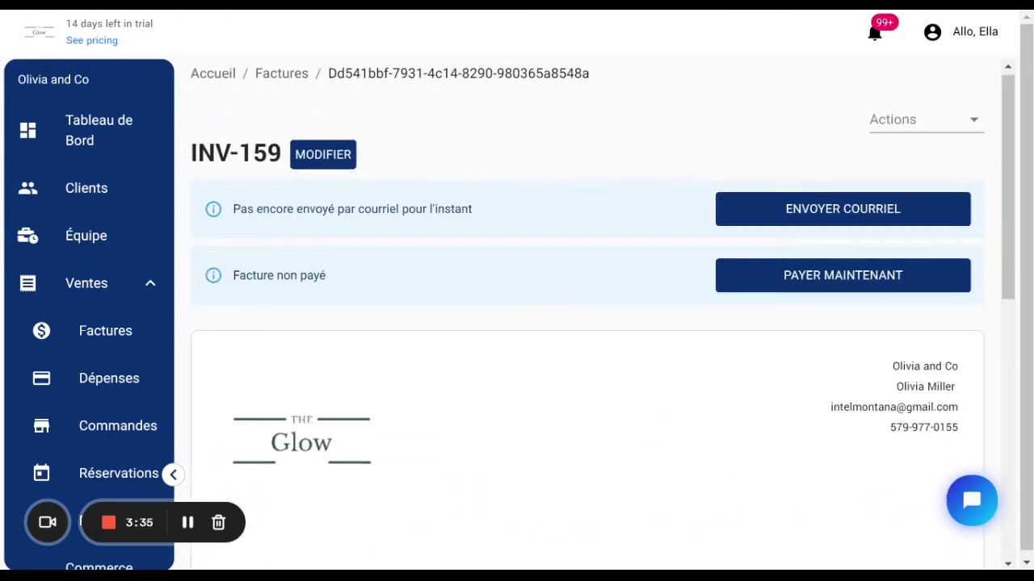
# Step: Return to the Factures list, start a new invoice and hide the company address on it
pyautogui.click(88, 335)
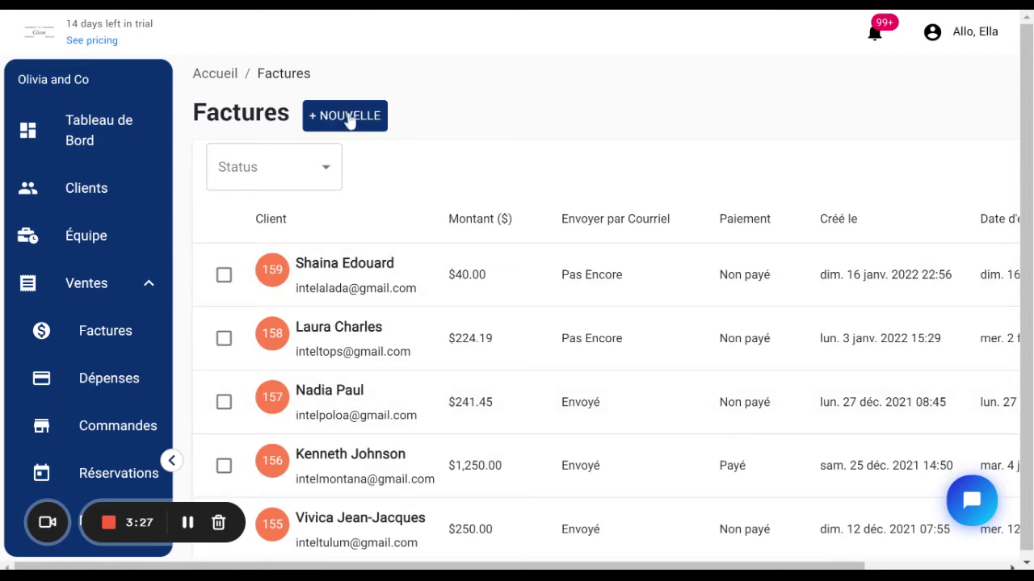
pyautogui.click(349, 121)
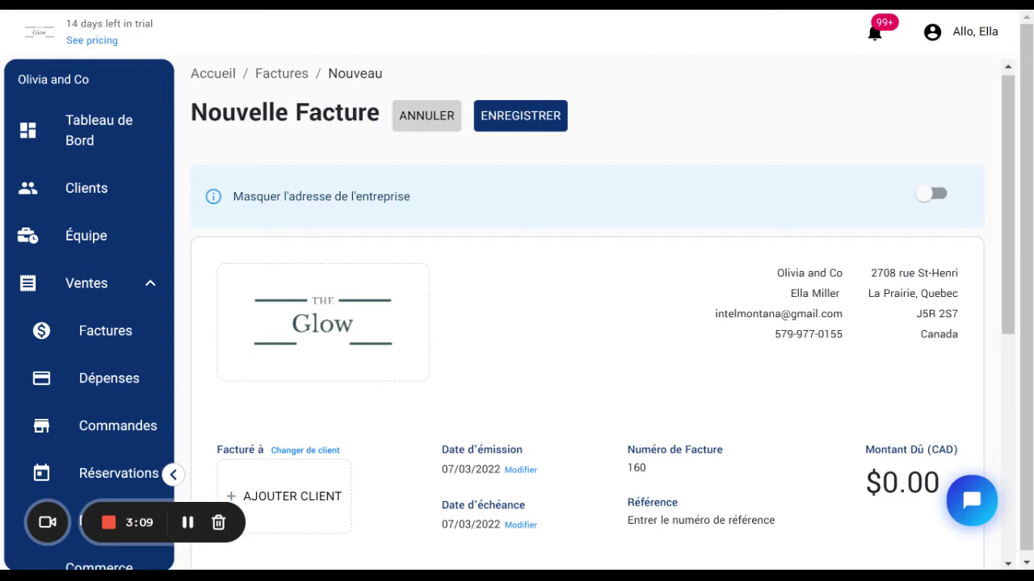
pyautogui.click(922, 194)
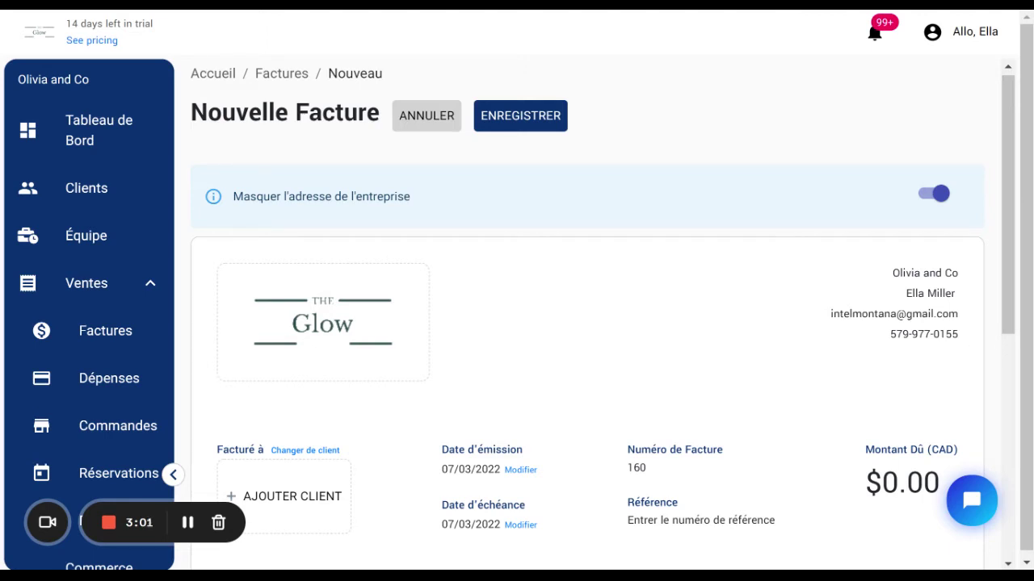
# Step: Choose the first customer in the customer list as the invoice's billed client
pyautogui.scroll(-2, 509, 453)
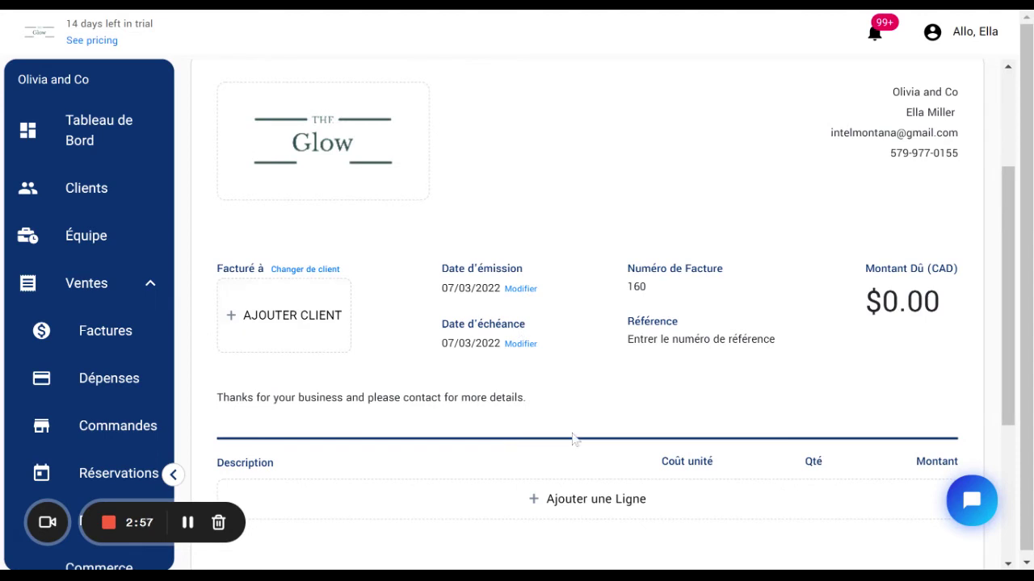
pyautogui.click(281, 315)
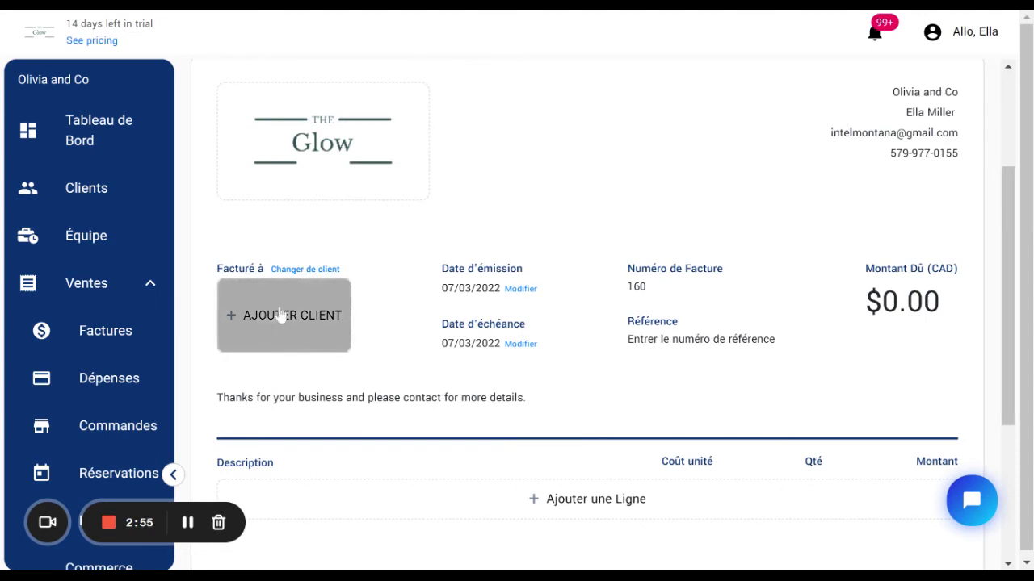
pyautogui.click(301, 268)
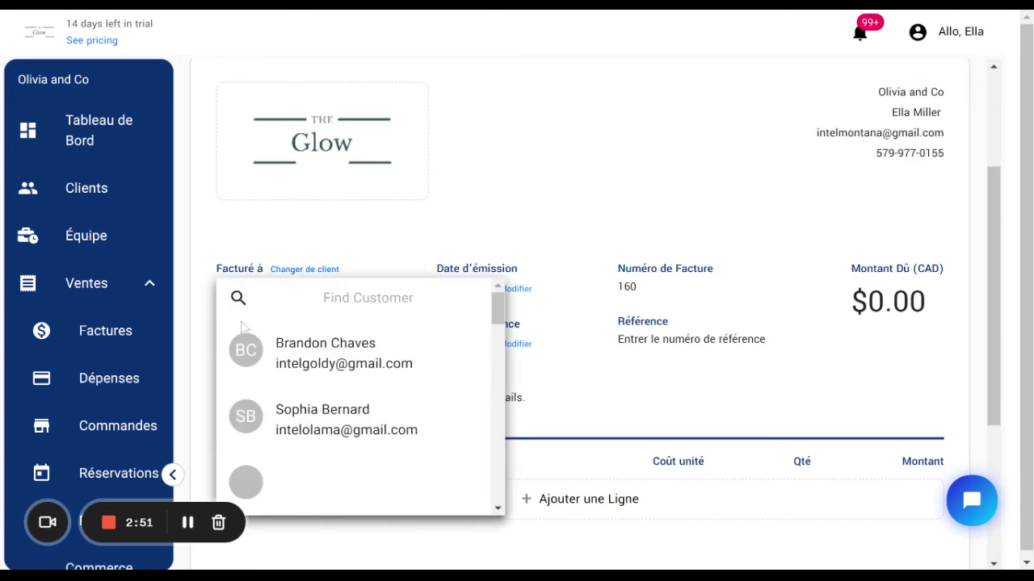
pyautogui.click(346, 365)
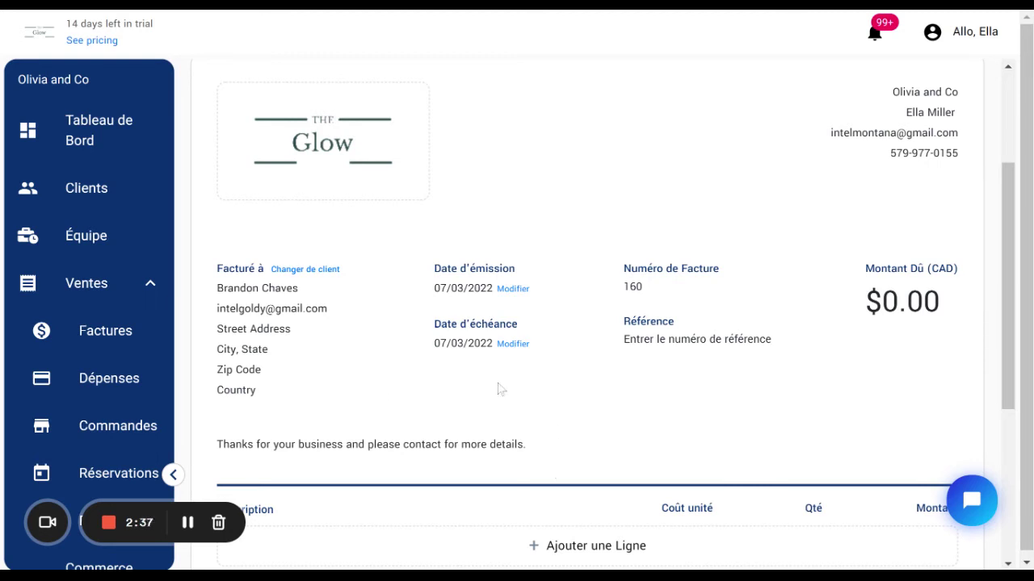
# Step: Set the invoice's issue date to 08/03/2022 and enter 1212 as its reference
pyautogui.click(512, 290)
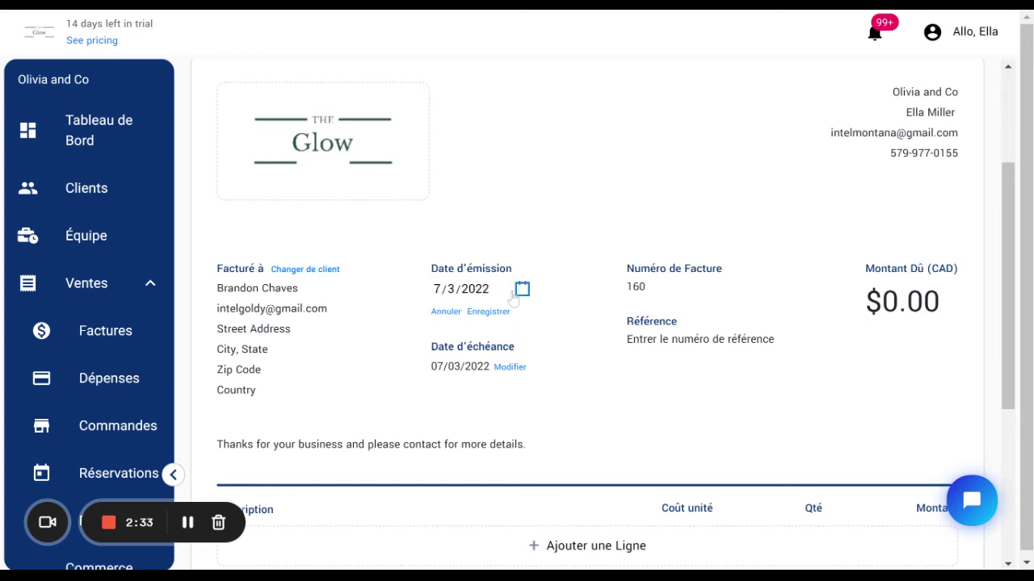
pyautogui.click(522, 291)
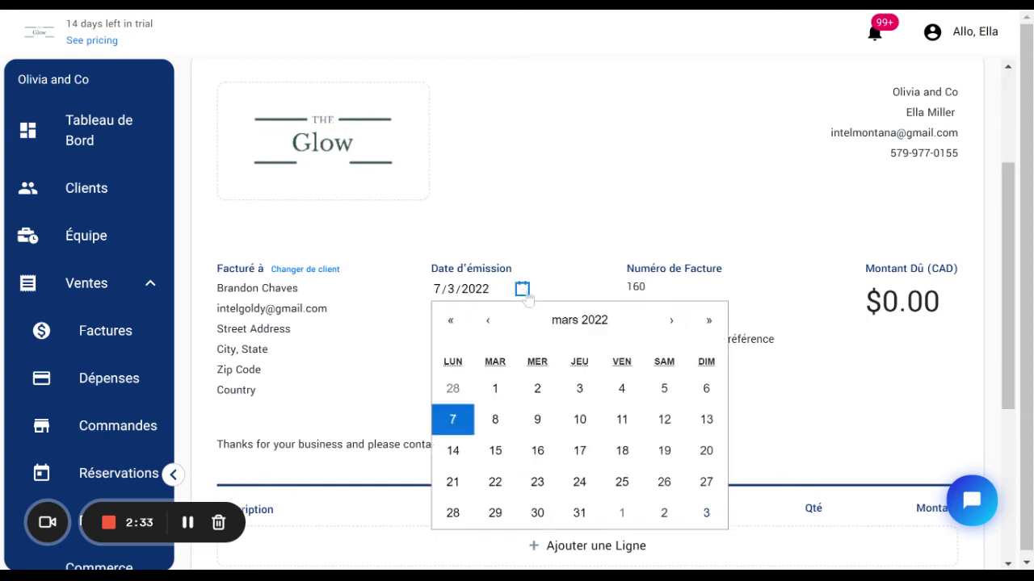
pyautogui.click(495, 421)
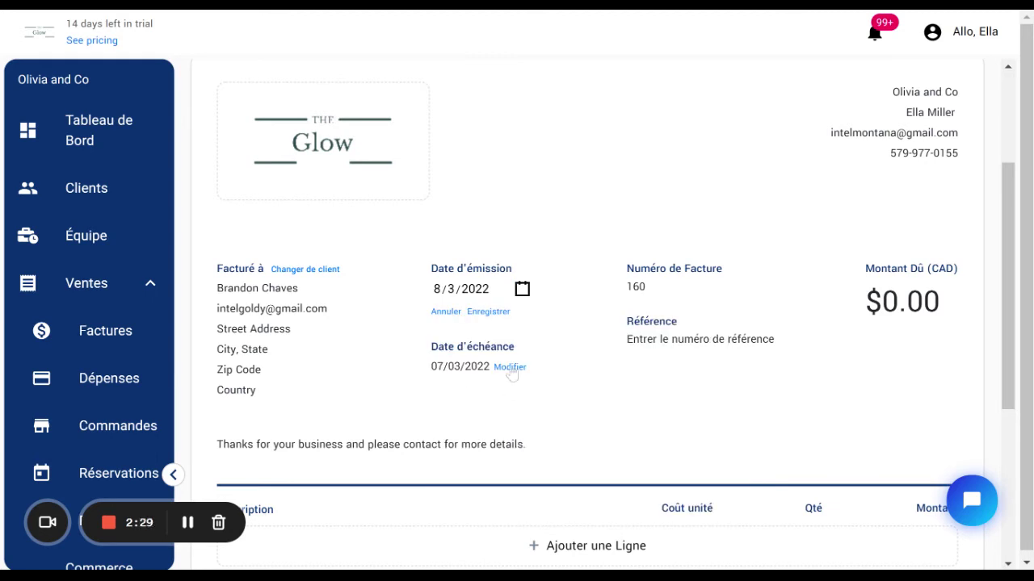
pyautogui.click(497, 313)
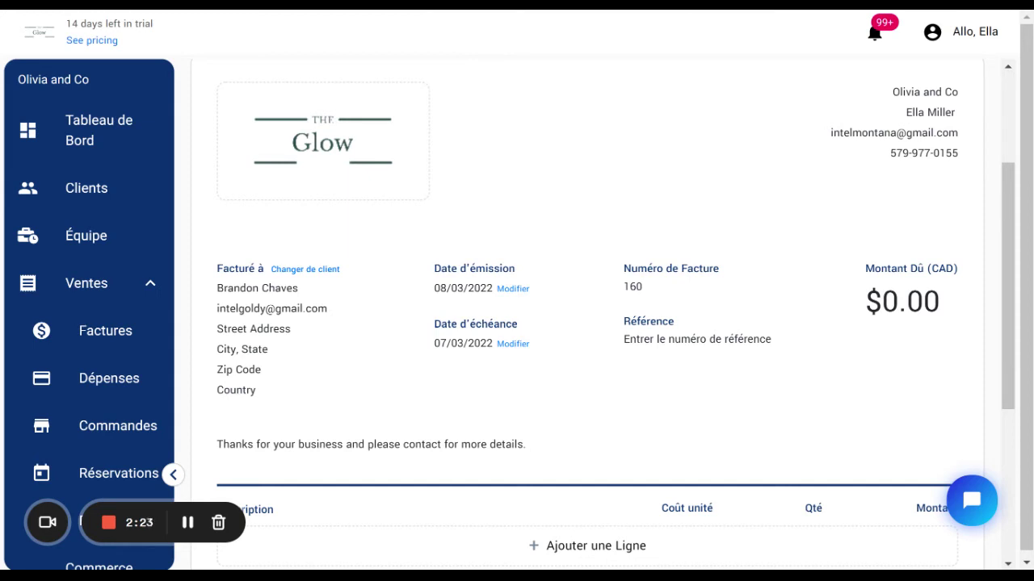
pyautogui.click(697, 339)
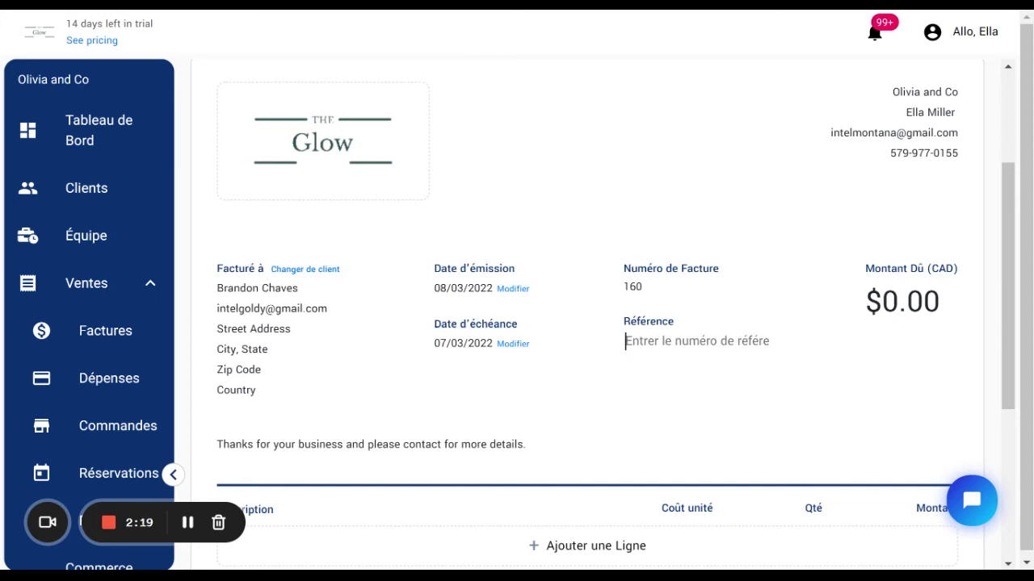
pyautogui.write('1212')
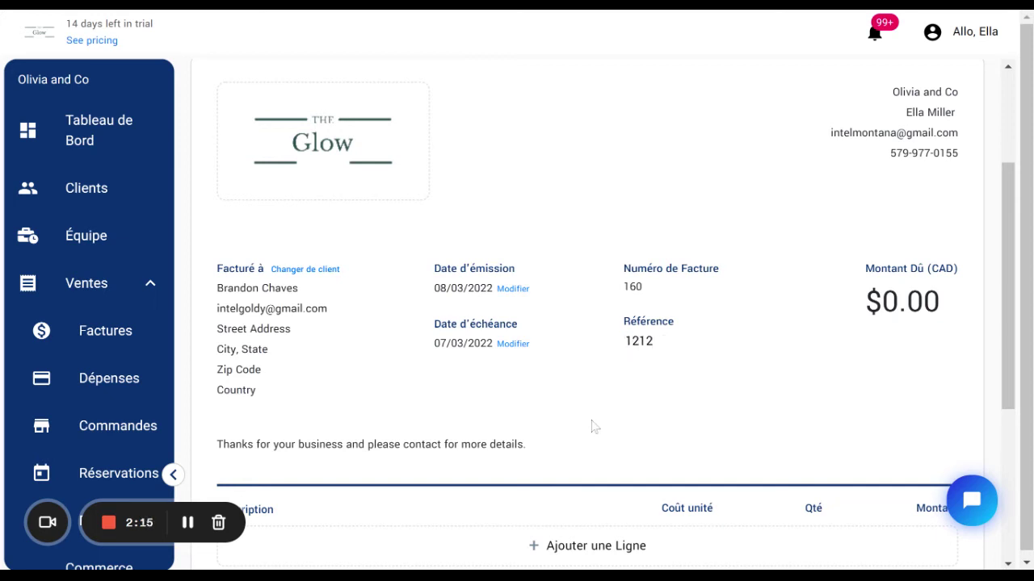
# Step: Add a line to the invoice with the item name "Séance d'entraînement"
pyautogui.scroll(-2, 592, 427)
pyautogui.scroll(3, 592, 323)
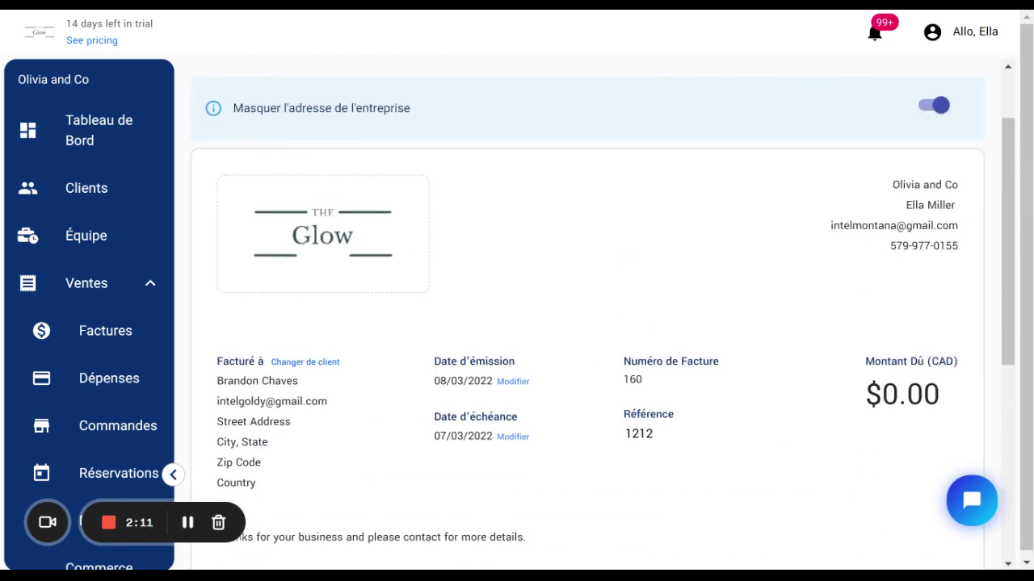
pyautogui.scroll(-4, 592, 323)
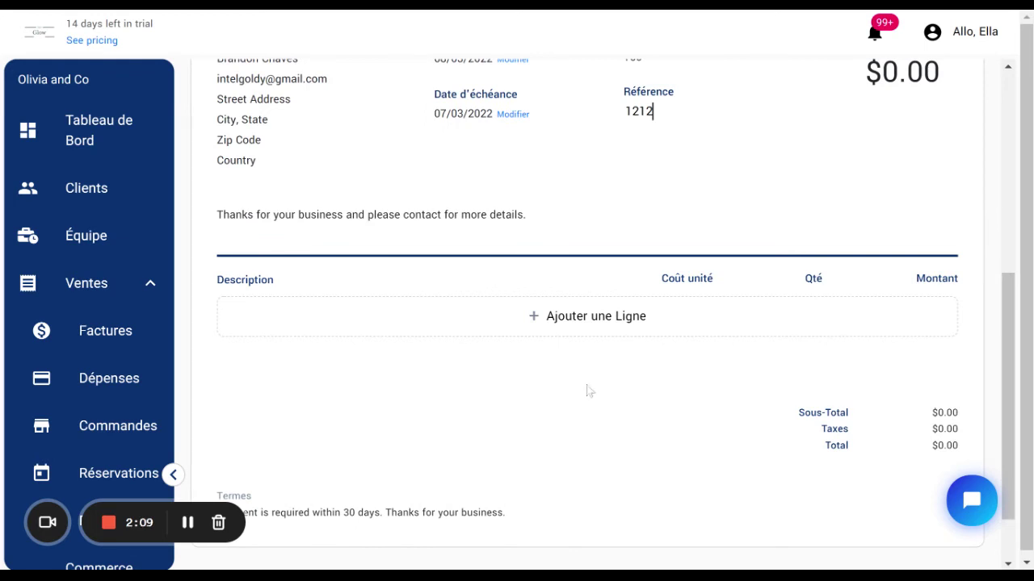
pyautogui.click(621, 319)
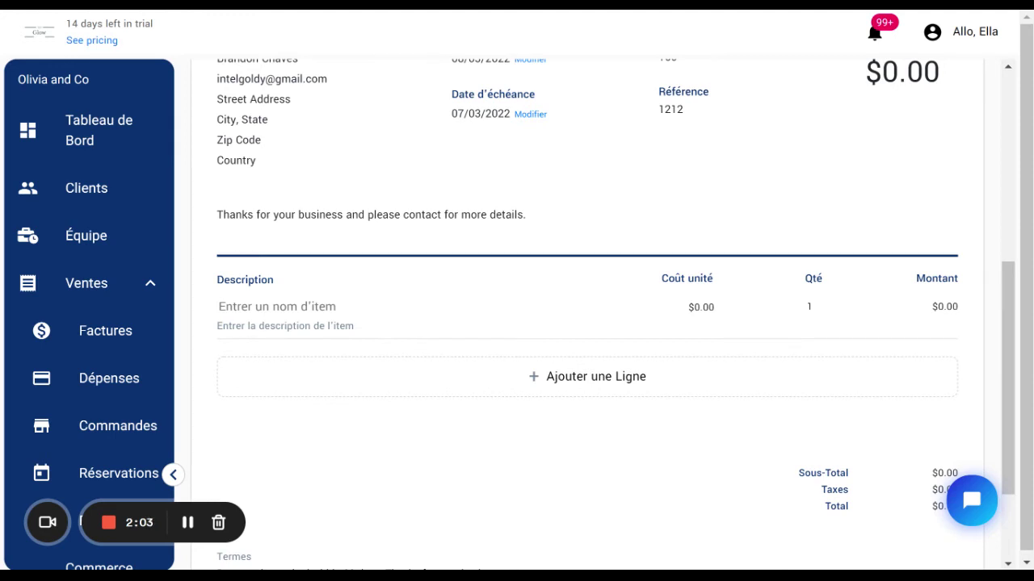
pyautogui.write('Sea')
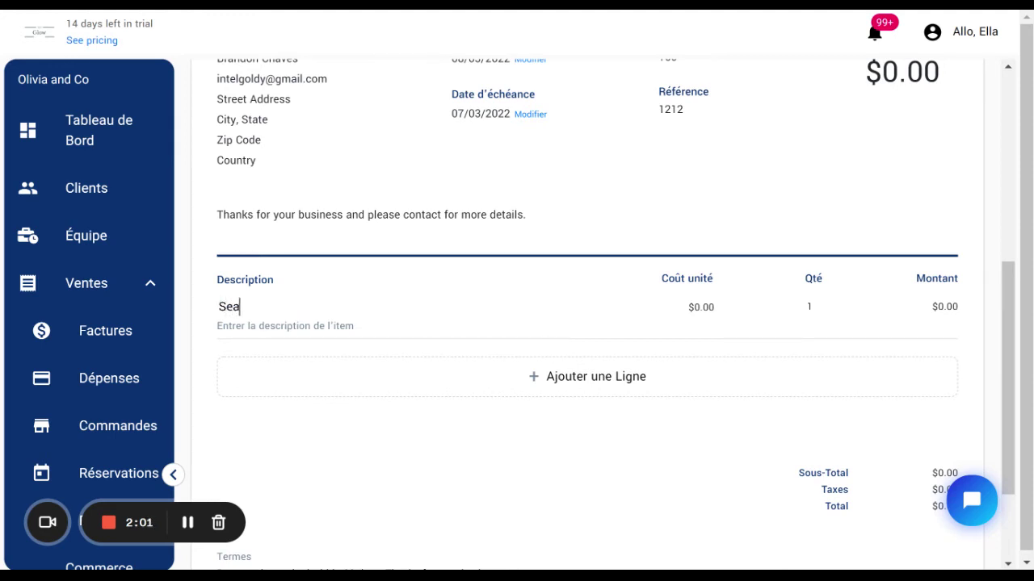
pyautogui.press('BackSpace')
pyautogui.press('BackSpace')
pyautogui.write('éaaaaaaaaaa')
pyautogui.press('BackSpace')
pyautogui.press('BackSpace')
pyautogui.press('BackSpace')
pyautogui.press('BackSpace')
pyautogui.press('BackSpace')
pyautogui.press('BackSpace')
pyautogui.press('BackSpace')
pyautogui.press('BackSpace')
pyautogui.write("nce d'entraînement")
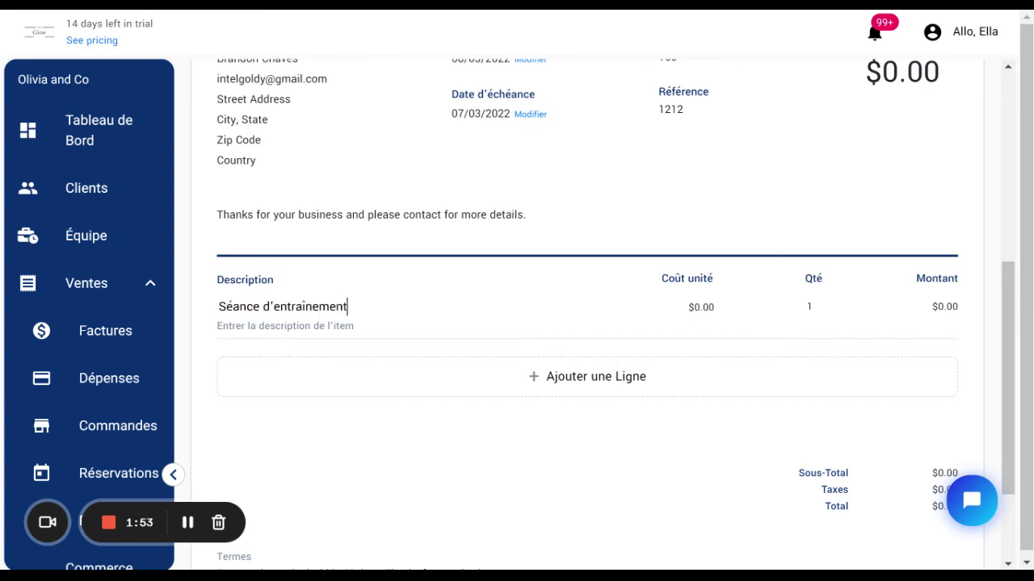
# Step: Set the unit cost of the Séance d'entraînement line to $150
pyautogui.click(694, 317)
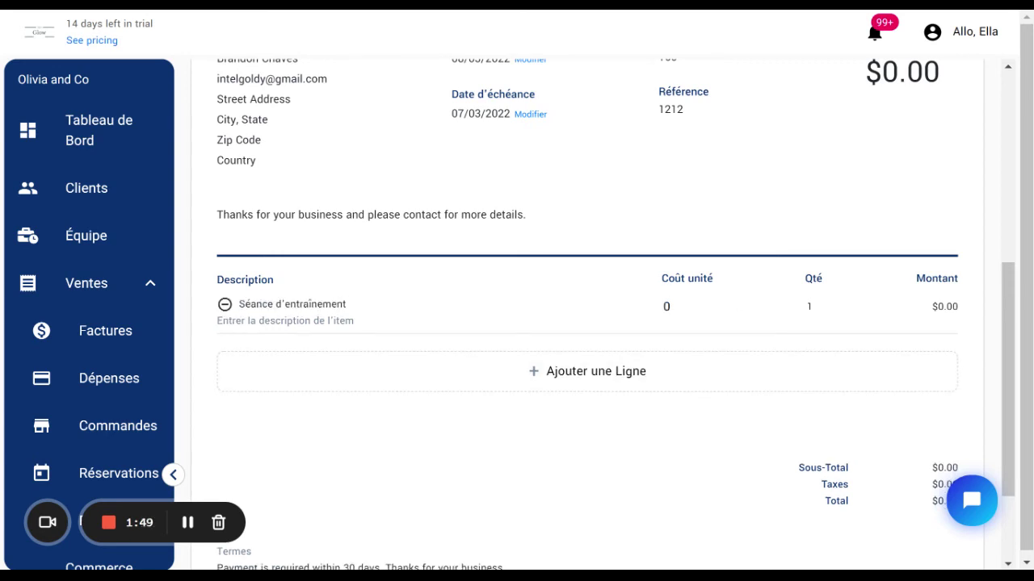
pyautogui.press('BackSpace')
pyautogui.write('150')
pyautogui.click(640, 451)
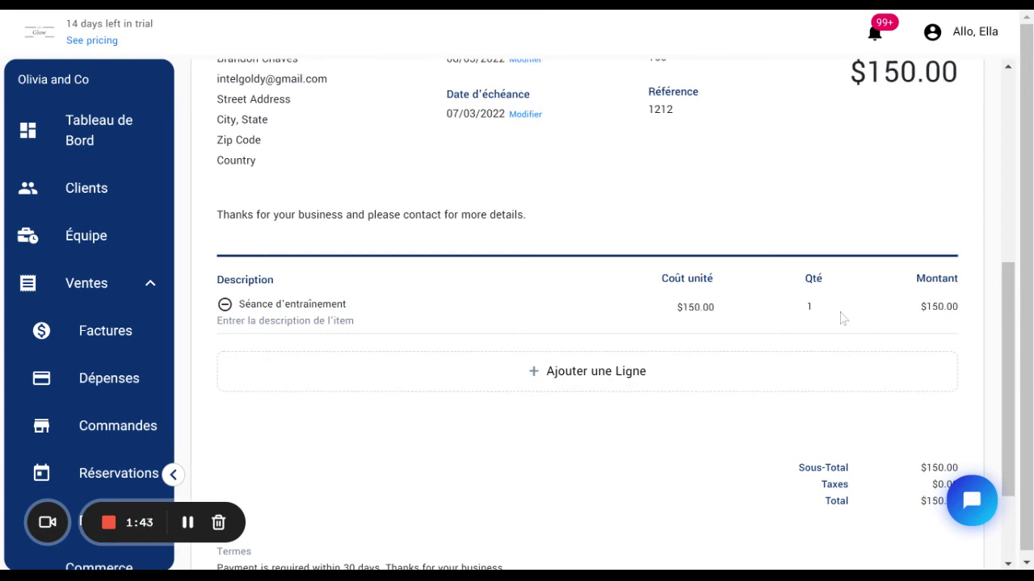
pyautogui.scroll(-2, 735, 460)
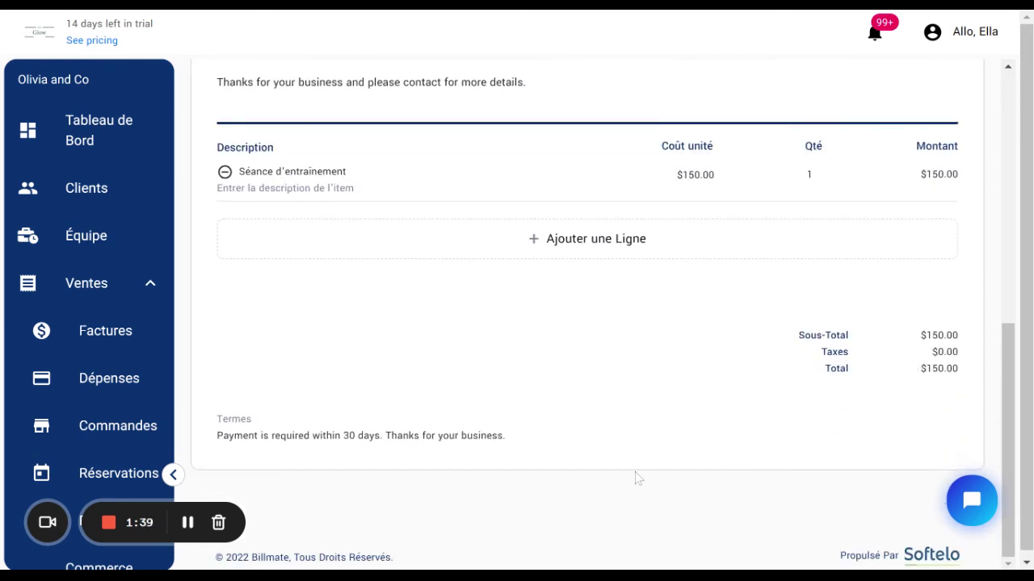
# Step: Save the new invoice containing the $150 Séance d'entraînement line
pyautogui.scroll(3, 611, 328)
pyautogui.scroll(6, 625, 229)
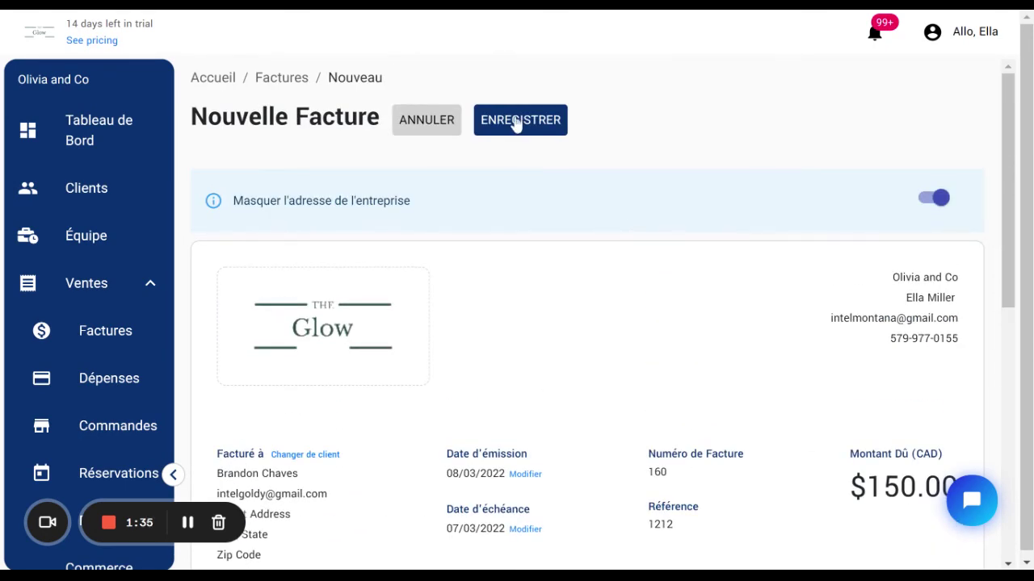
pyautogui.click(517, 121)
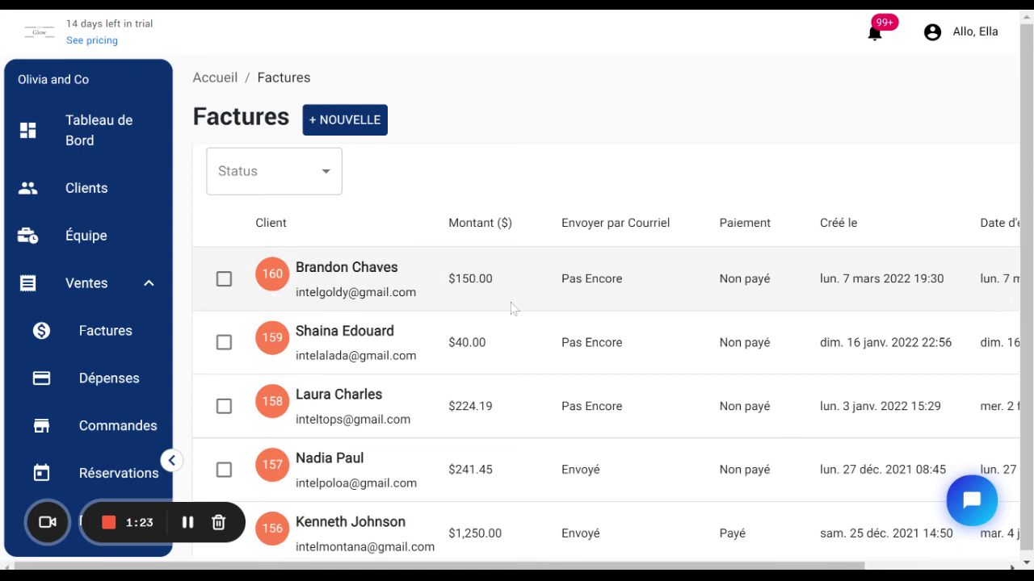
# Step: Open the newly created $150.00 invoice from the invoice list to consult its details
pyautogui.hscroll(2, 510, 308)
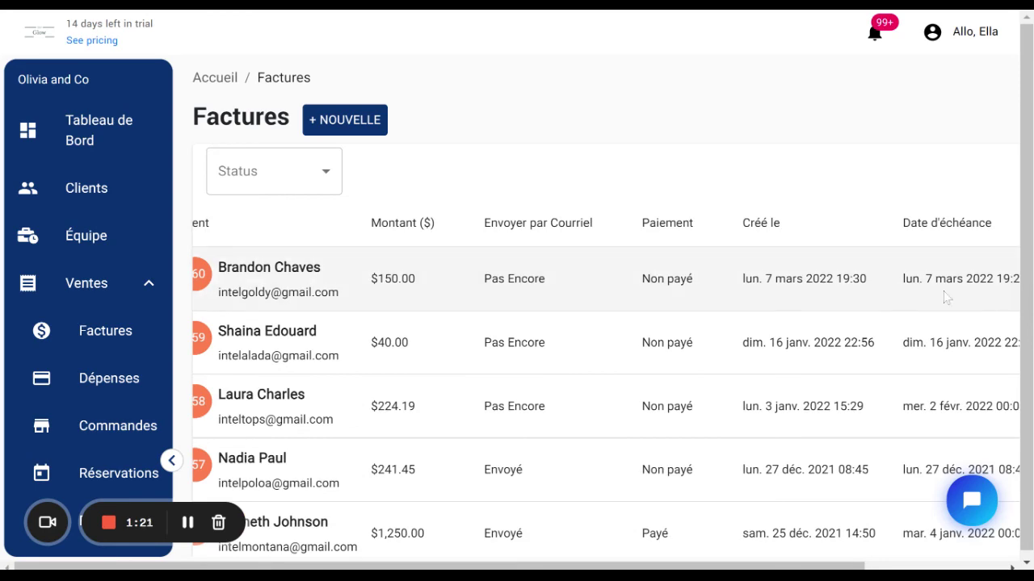
pyautogui.hscroll(4, 900, 292)
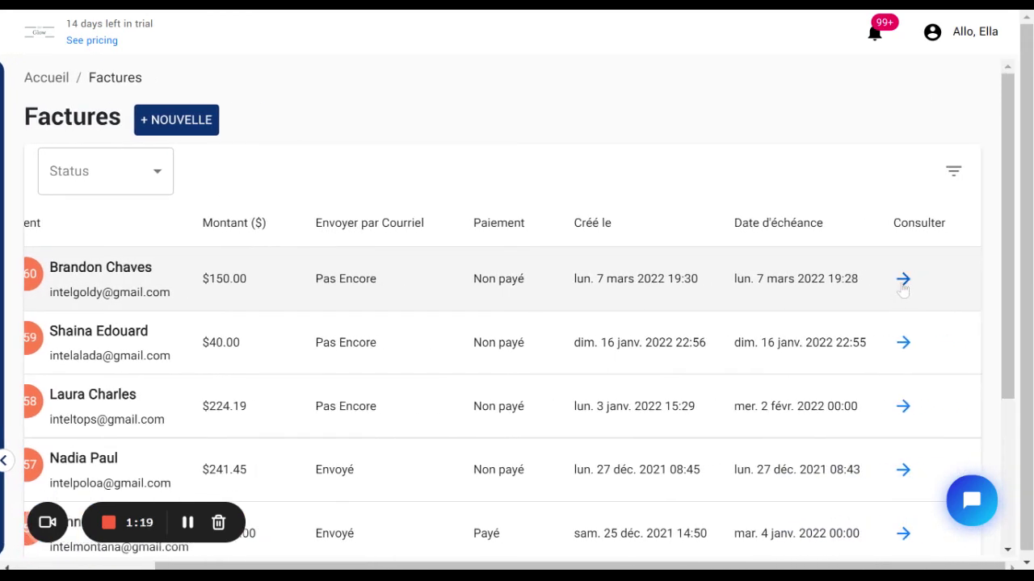
pyautogui.click(903, 279)
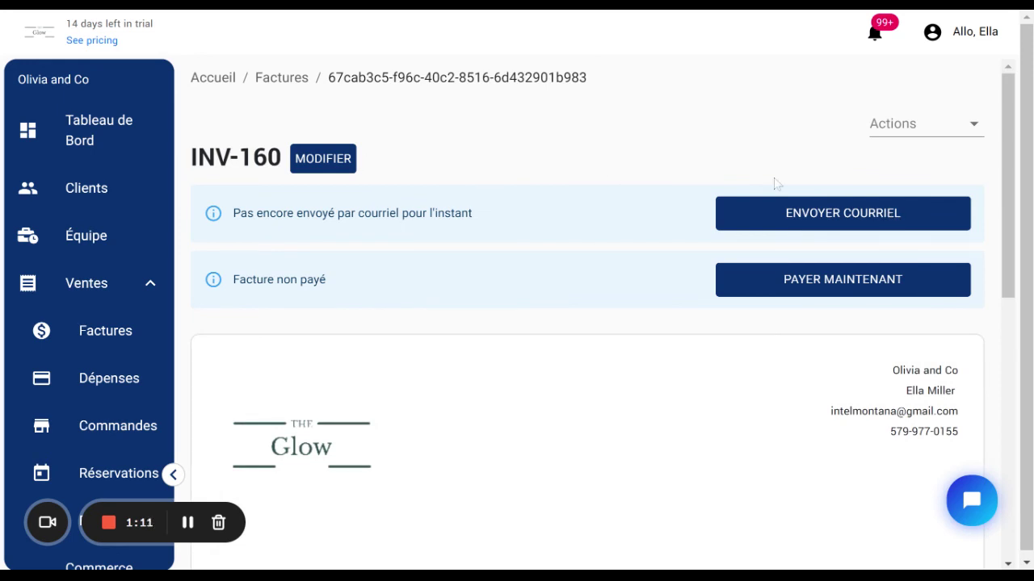
# Step: Send the open invoice to the client by email, keeping the prefilled recipient, subject and message
pyautogui.click(823, 231)
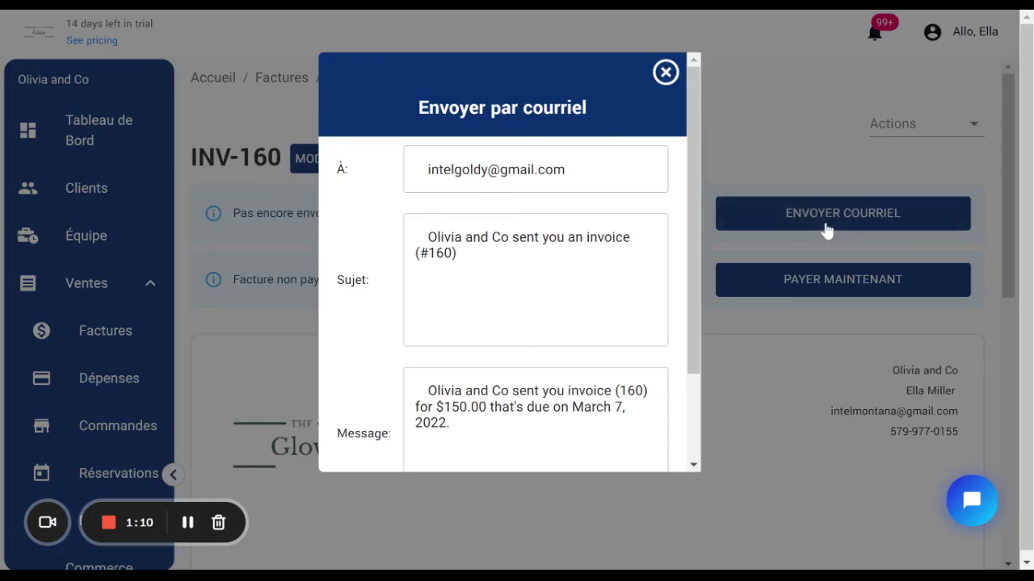
pyautogui.scroll(-2, 536, 429)
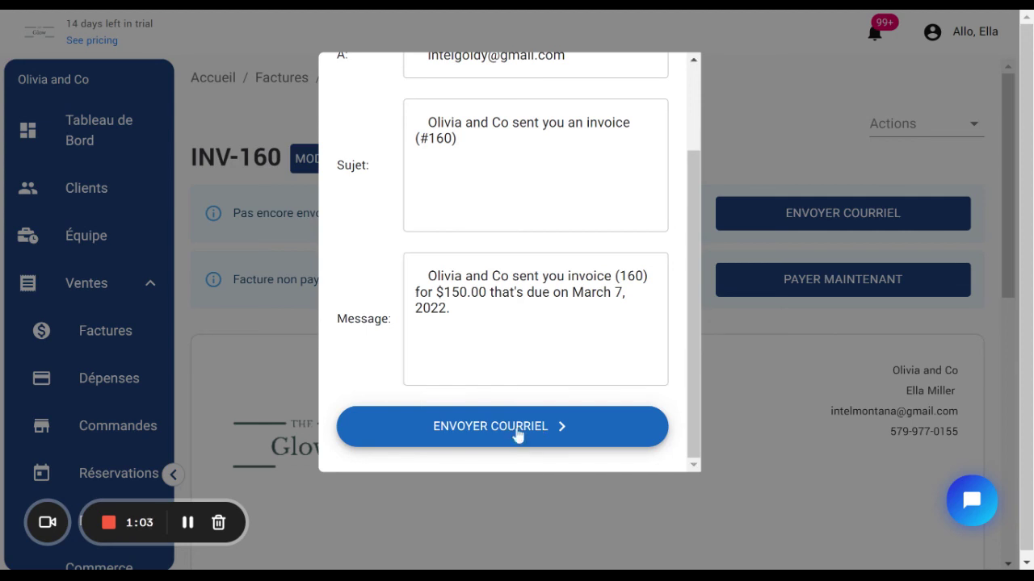
pyautogui.click(518, 434)
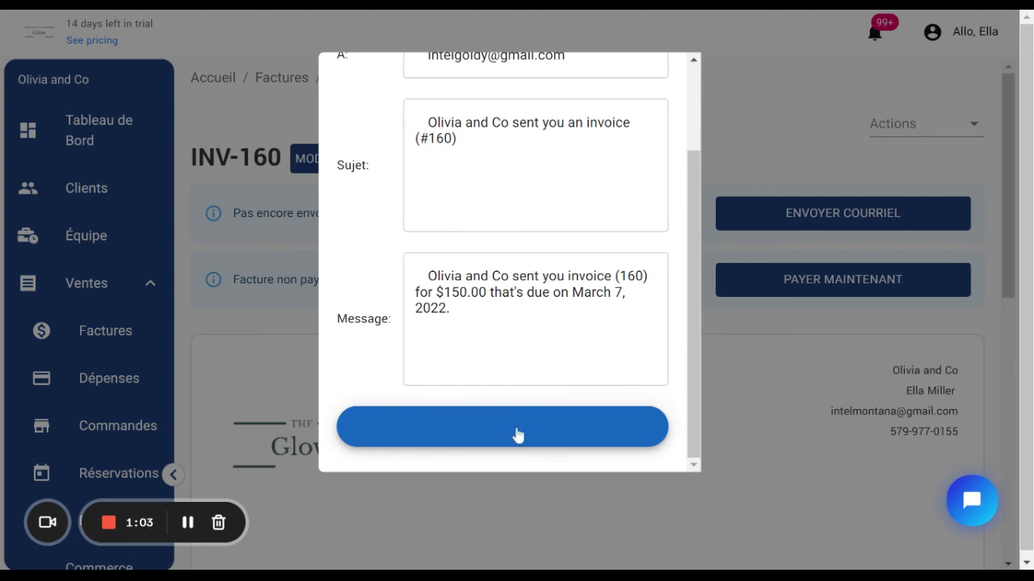